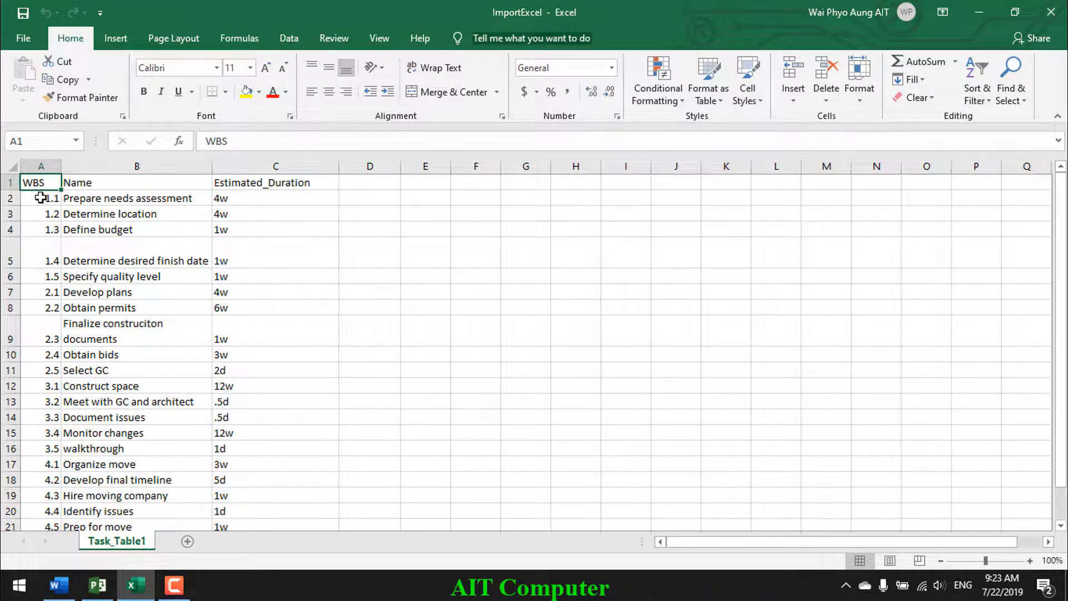
Review the WBS, Name and Estimated_Duration columns of the task table in the ImportExcel workbook
{"action": "left_click_drag", "start_coordinate": [37, 199], "coordinate": [36, 490]}
{"action": "scroll", "coordinate": [297, 449], "scroll_direction": "down", "scroll_amount": 1}
{"action": "scroll", "coordinate": [326, 393], "scroll_direction": "up", "scroll_amount": 1}
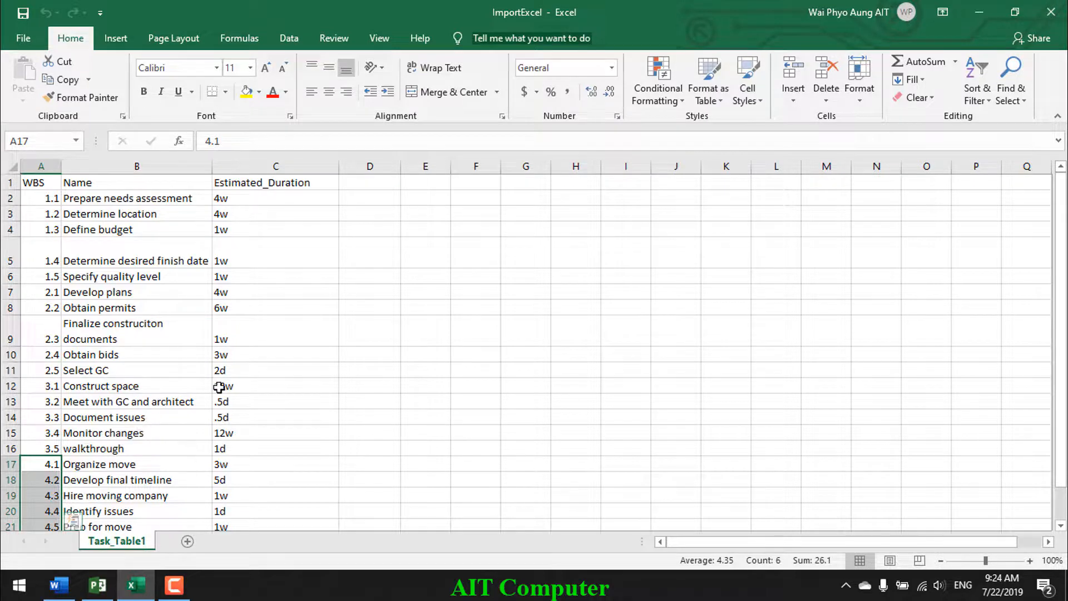
{"action": "scroll", "coordinate": [274, 383], "scroll_direction": "down", "scroll_amount": 1}
{"action": "scroll", "coordinate": [278, 398], "scroll_direction": "up", "scroll_amount": 1}
Switch to Microsoft Project and start a new project from an Excel workbook
{"action": "mouse_move", "coordinate": [94, 596]}
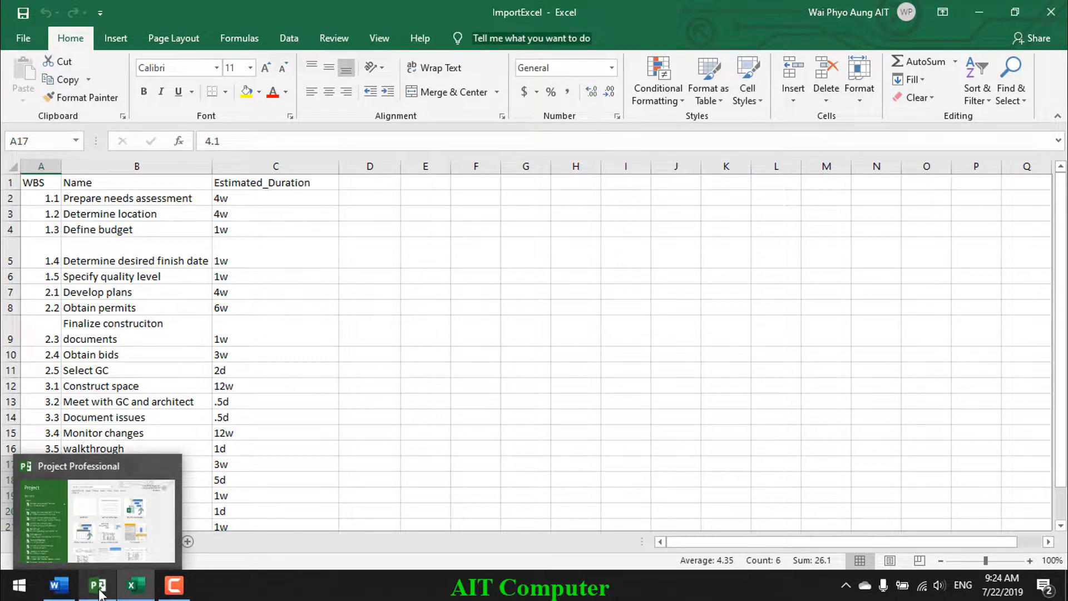
{"action": "left_click", "coordinate": [100, 594]}
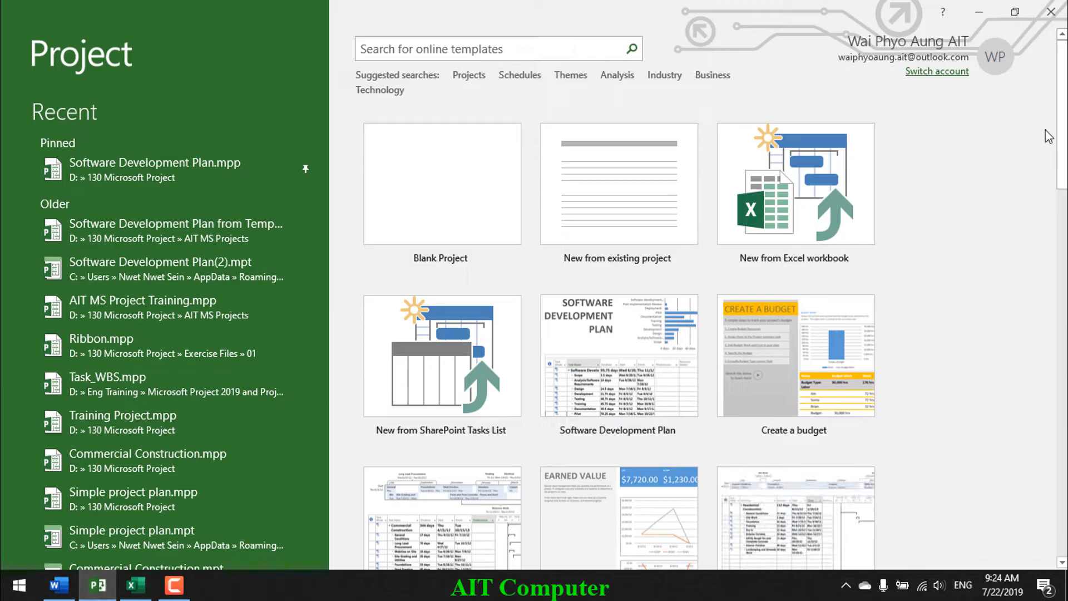
{"action": "left_click_drag", "start_coordinate": [1061, 119], "coordinate": [1061, 92]}
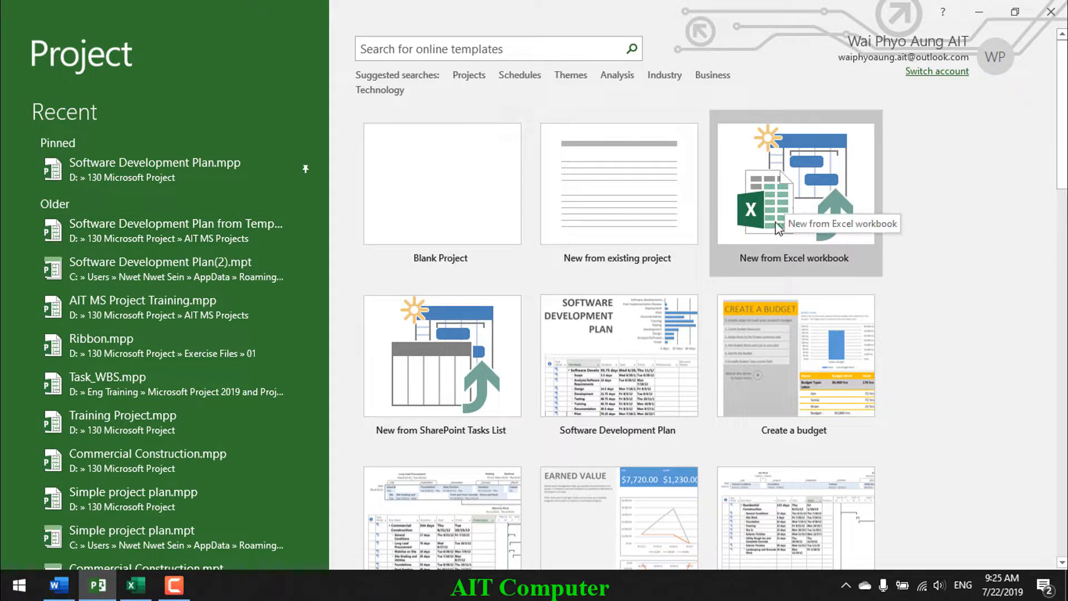
{"action": "left_click", "coordinate": [787, 205]}
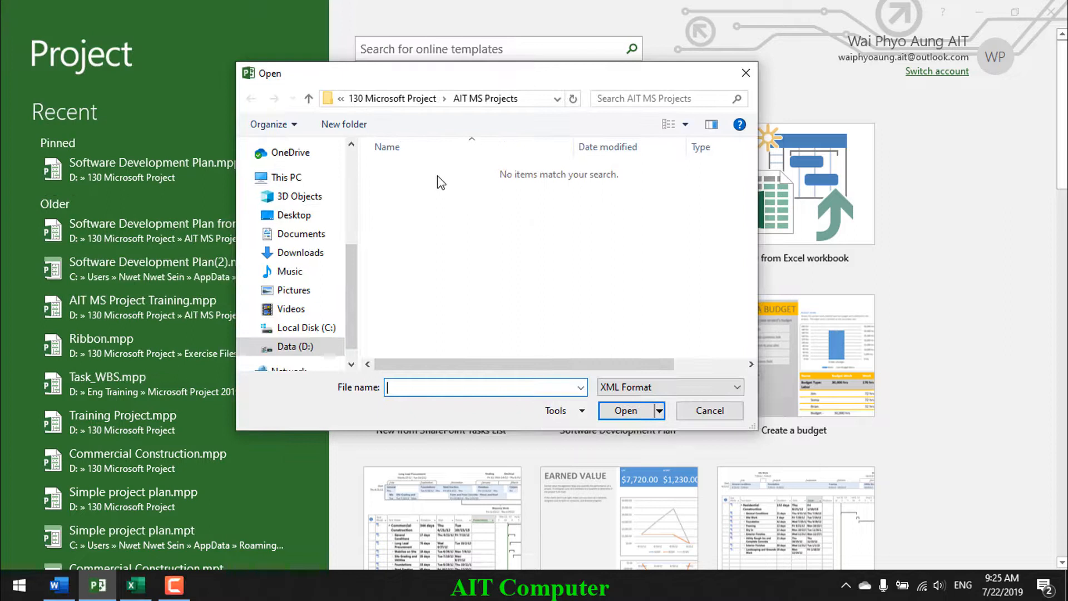
Browse to folder 02 in Exercise Files, show all file types and open the ImportExcel workbook
{"action": "left_click", "coordinate": [389, 98]}
{"action": "double_click", "coordinate": [412, 219]}
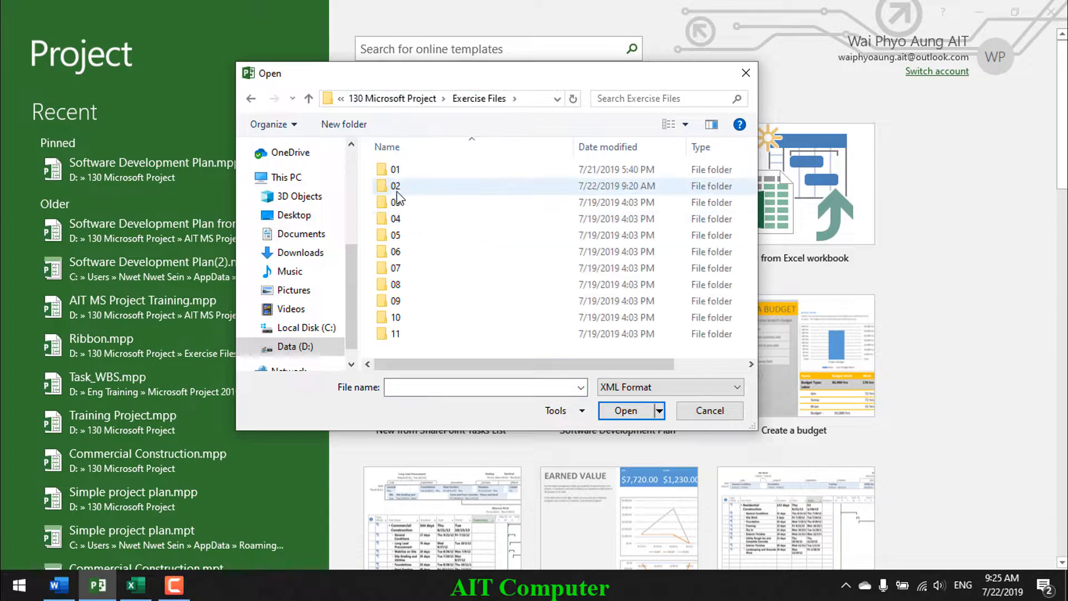
{"action": "double_click", "coordinate": [396, 189]}
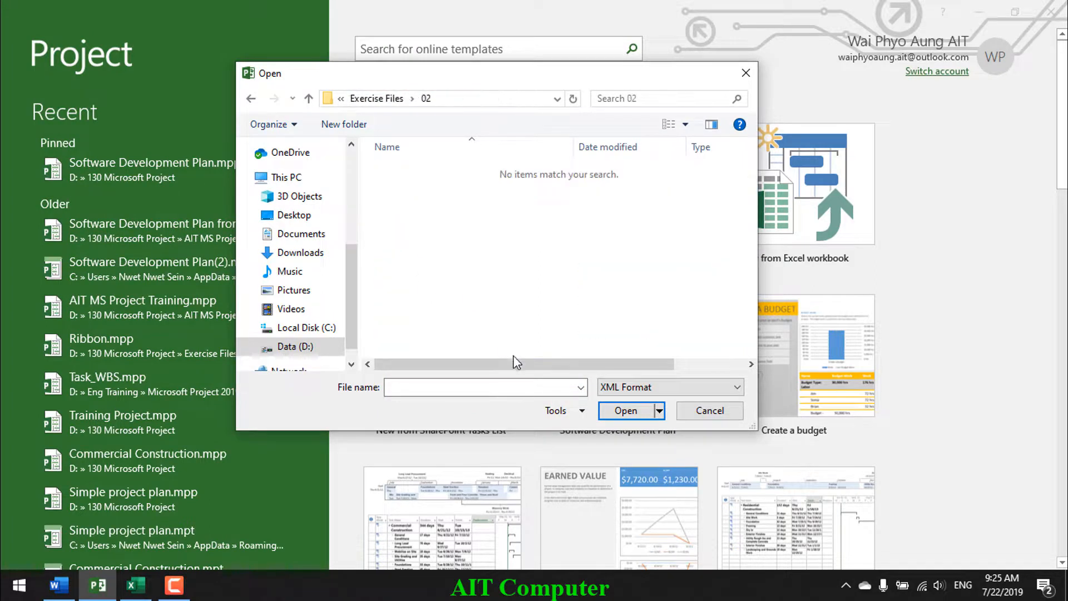
{"action": "left_click", "coordinate": [680, 388]}
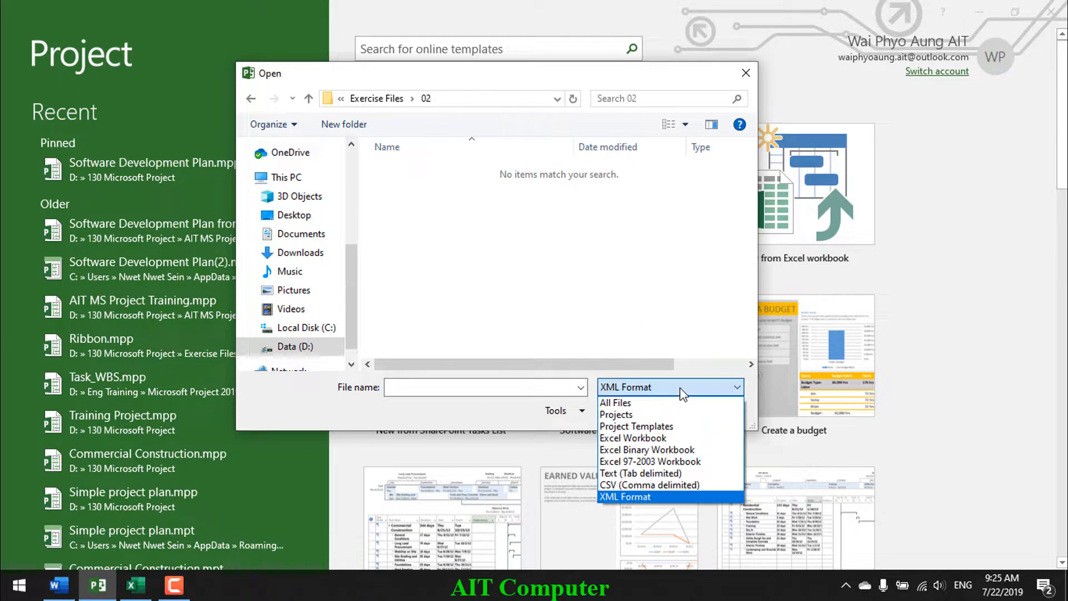
{"action": "left_click", "coordinate": [640, 405]}
{"action": "left_click", "coordinate": [412, 170]}
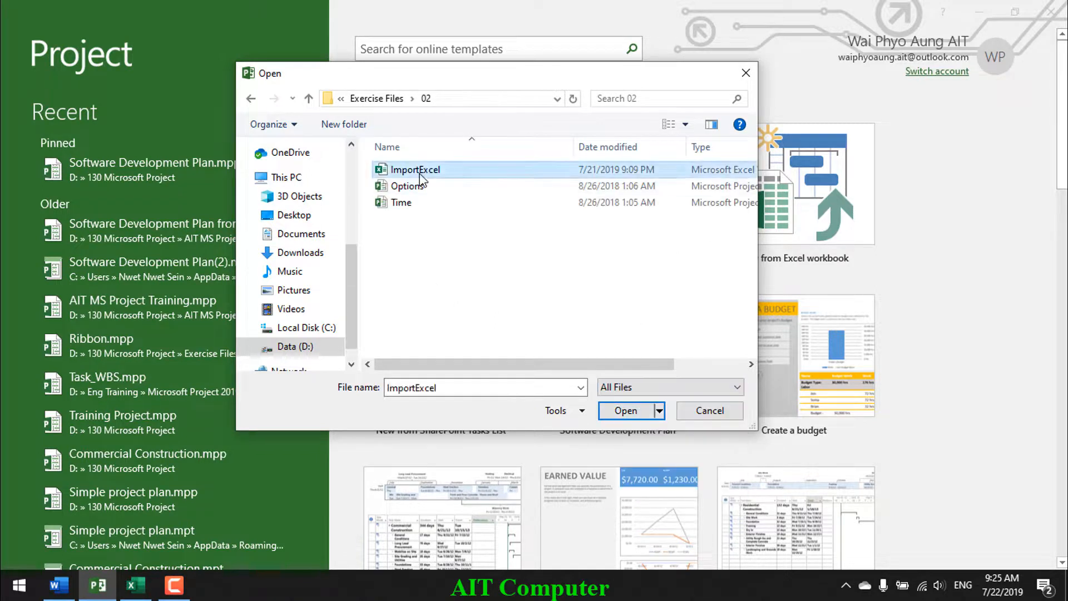
{"action": "left_click", "coordinate": [626, 410]}
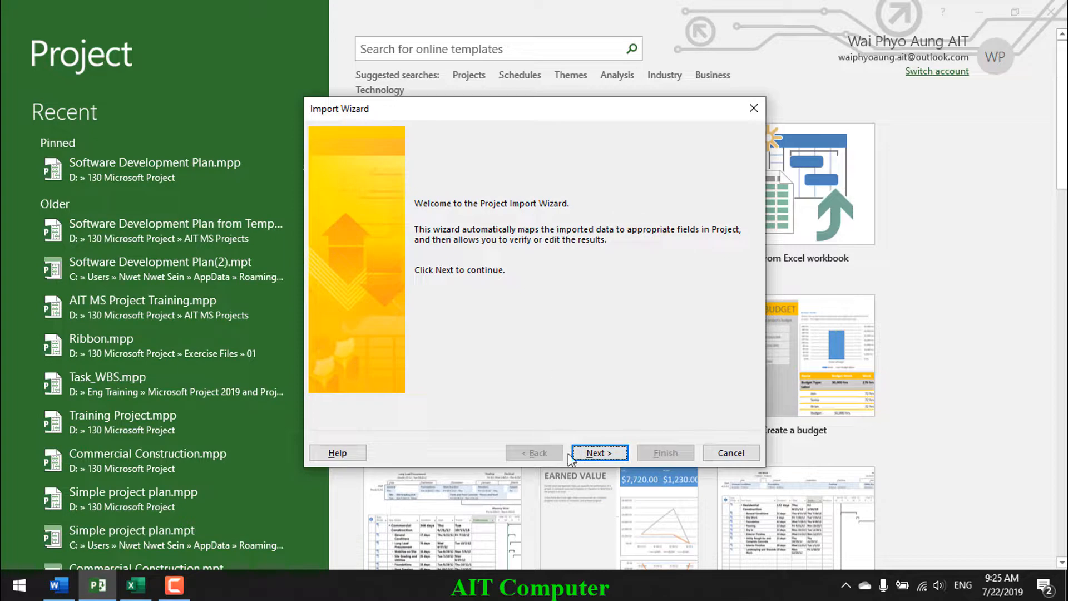
Set up the import with a new map, as a new project, bringing in Tasks data with headers included
{"action": "left_click", "coordinate": [597, 454]}
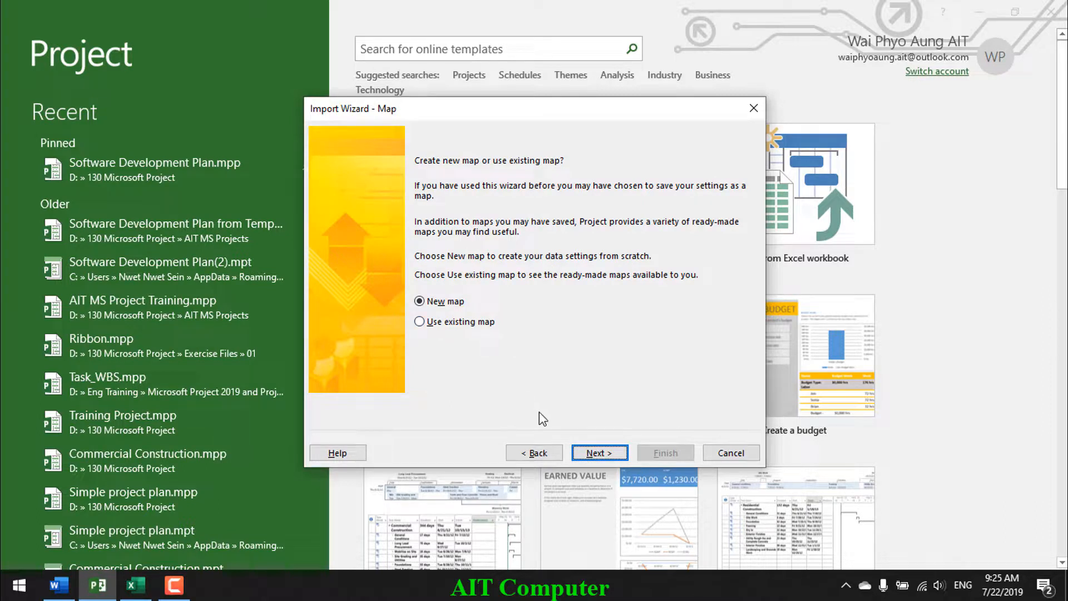
{"action": "left_click", "coordinate": [596, 455]}
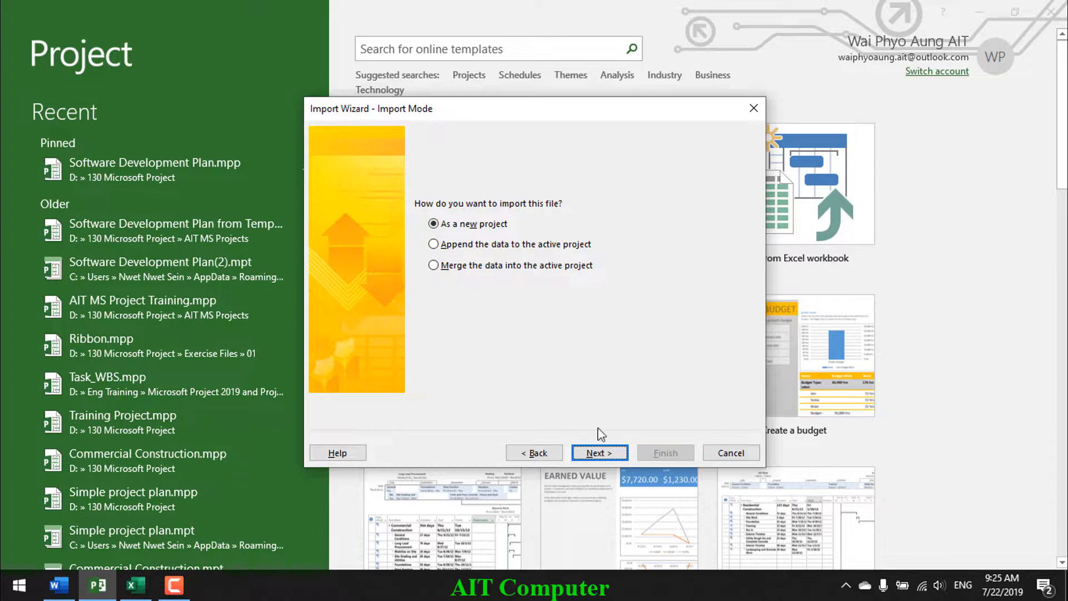
{"action": "left_click", "coordinate": [599, 455]}
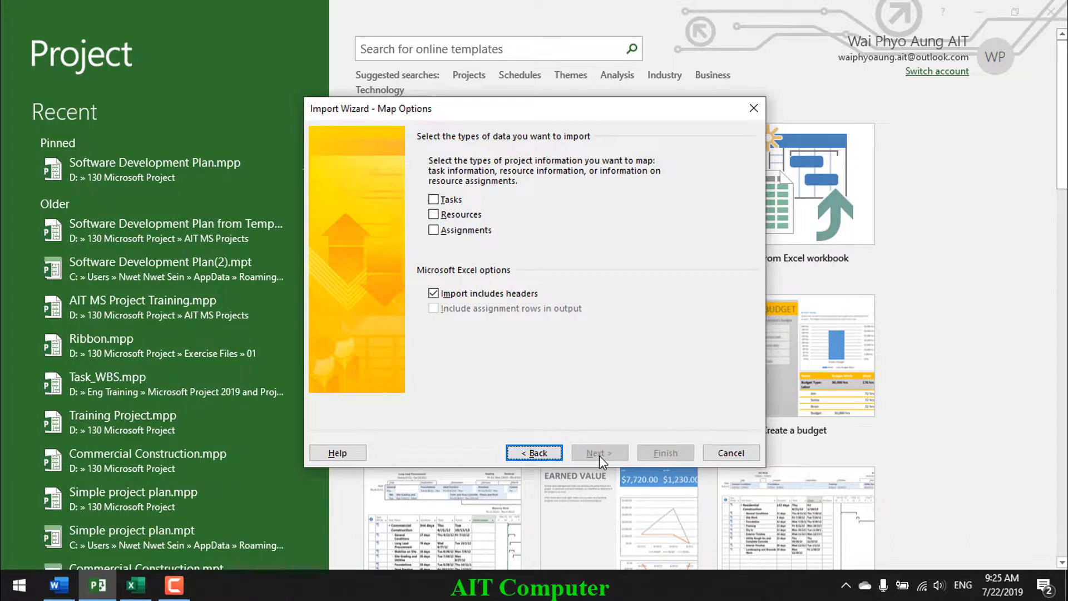
{"action": "left_click", "coordinate": [434, 201]}
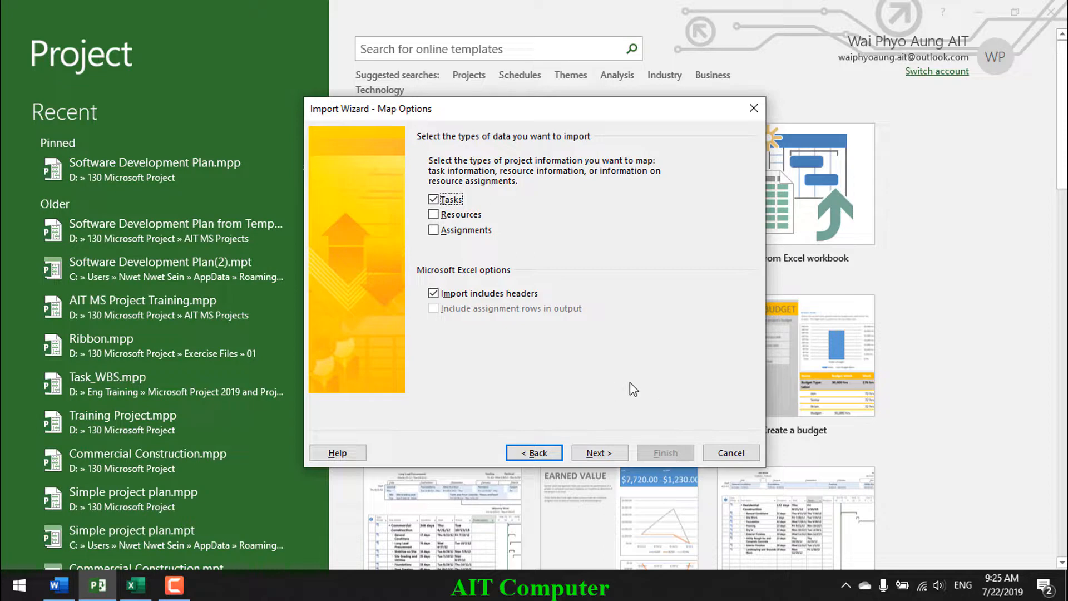
{"action": "left_click", "coordinate": [594, 458]}
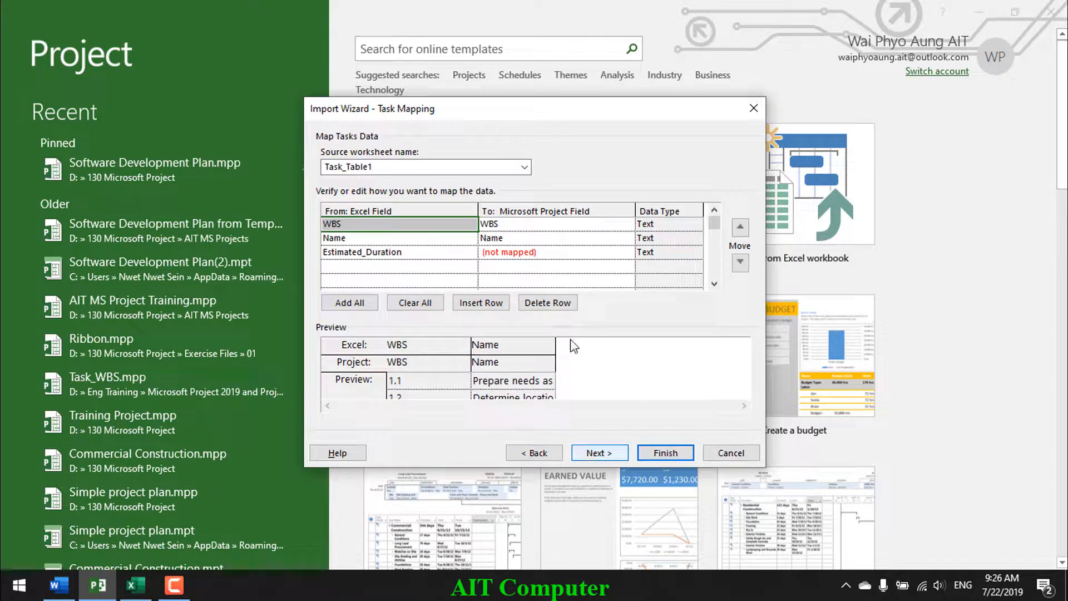
Check the source worksheet chosen for the task mapping
{"action": "left_click", "coordinate": [524, 167]}
{"action": "left_click", "coordinate": [609, 156]}
{"action": "left_click", "coordinate": [401, 166]}
{"action": "left_click_drag", "start_coordinate": [387, 167], "coordinate": [300, 169]}
{"action": "left_click", "coordinate": [388, 167]}
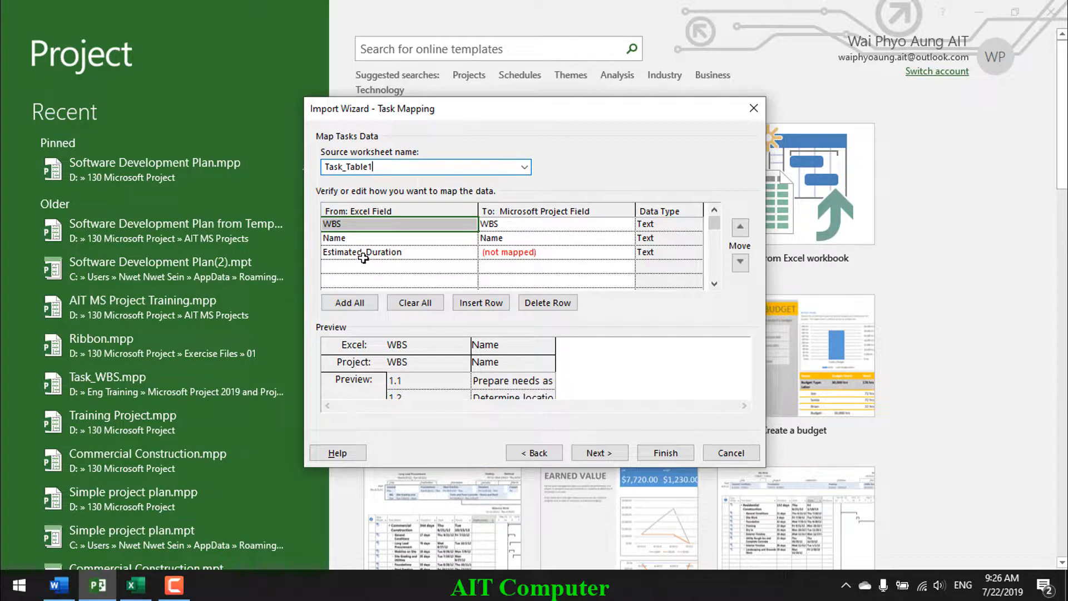
Map the Estimated_Duration field to the Project field Duration and finish the import without saving the map
{"action": "left_click", "coordinate": [537, 253]}
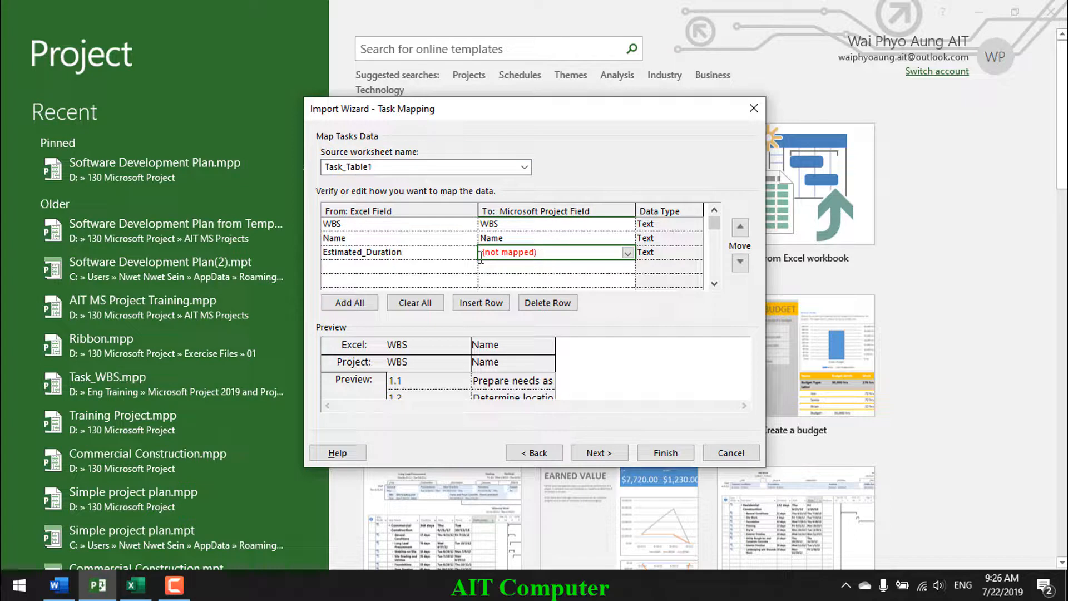
{"action": "left_click", "coordinate": [627, 253]}
{"action": "type", "text": "Dura"}
{"action": "key", "text": "Return"}
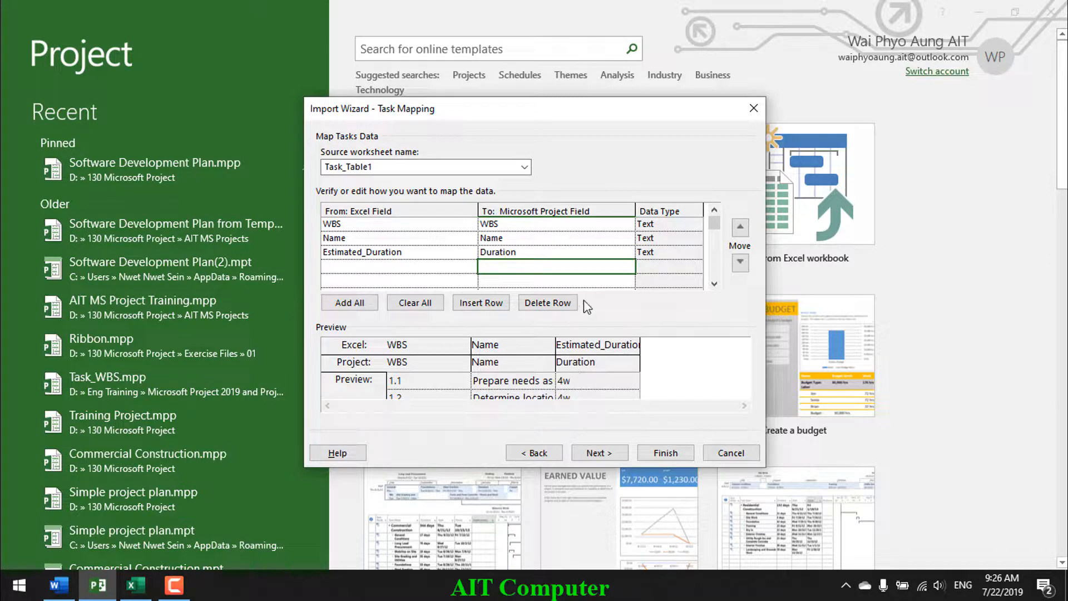
{"action": "left_click", "coordinate": [599, 453]}
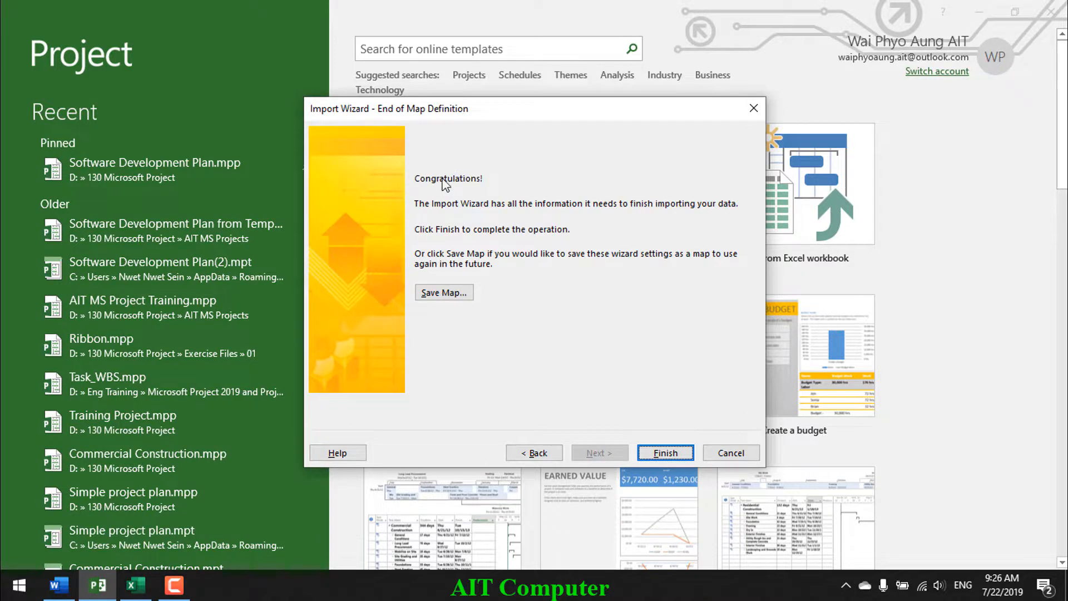
{"action": "left_click", "coordinate": [669, 458]}
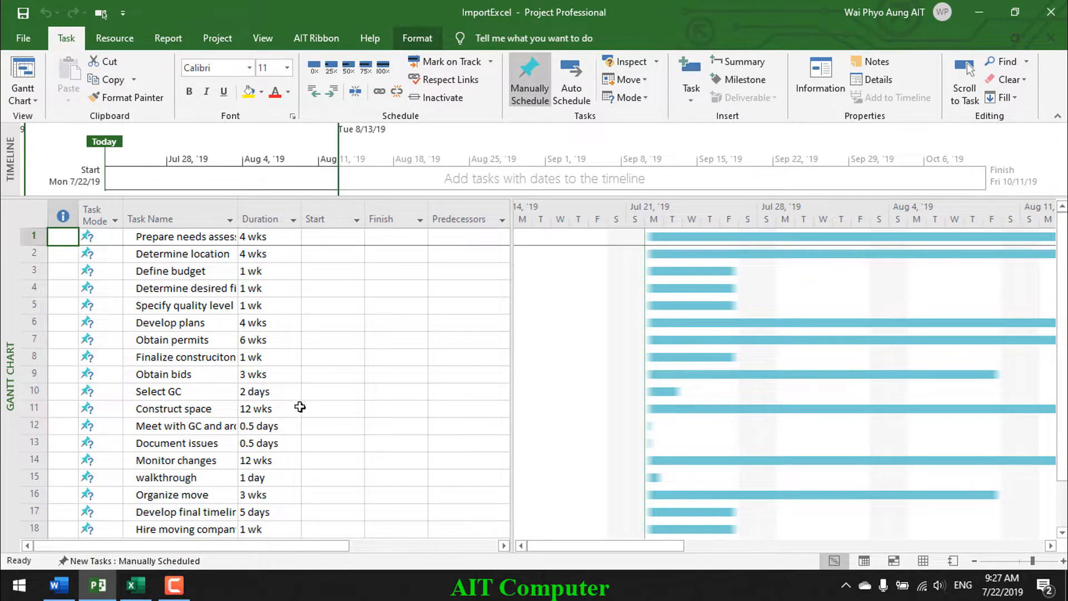
Review the imported task names and durations in the Gantt Chart table from first to last task
{"action": "scroll", "coordinate": [382, 413], "scroll_direction": "down", "scroll_amount": 2}
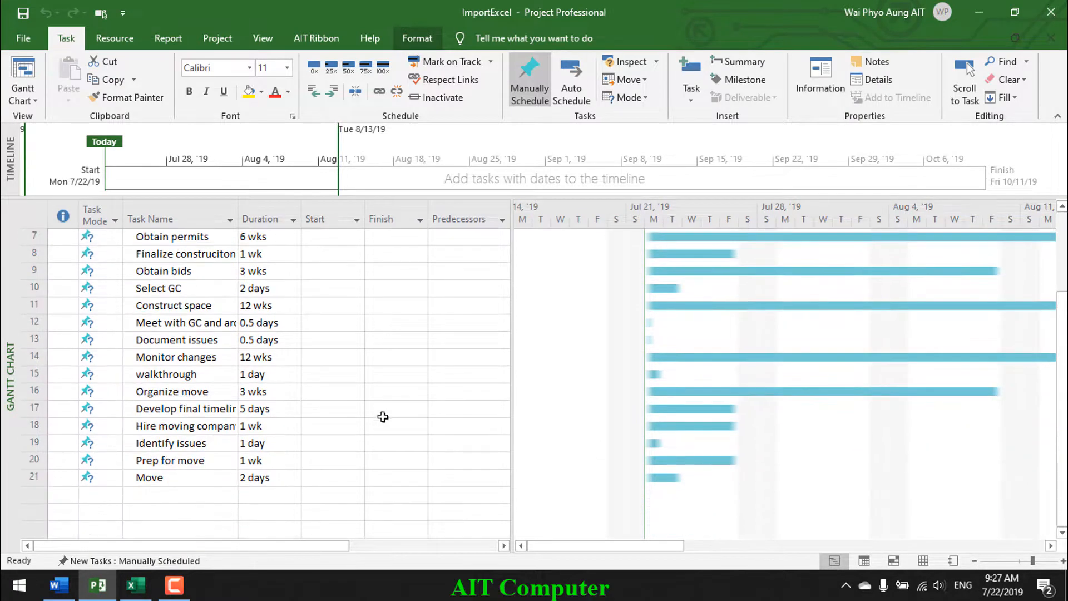
{"action": "scroll", "coordinate": [382, 416], "scroll_direction": "up", "scroll_amount": 2}
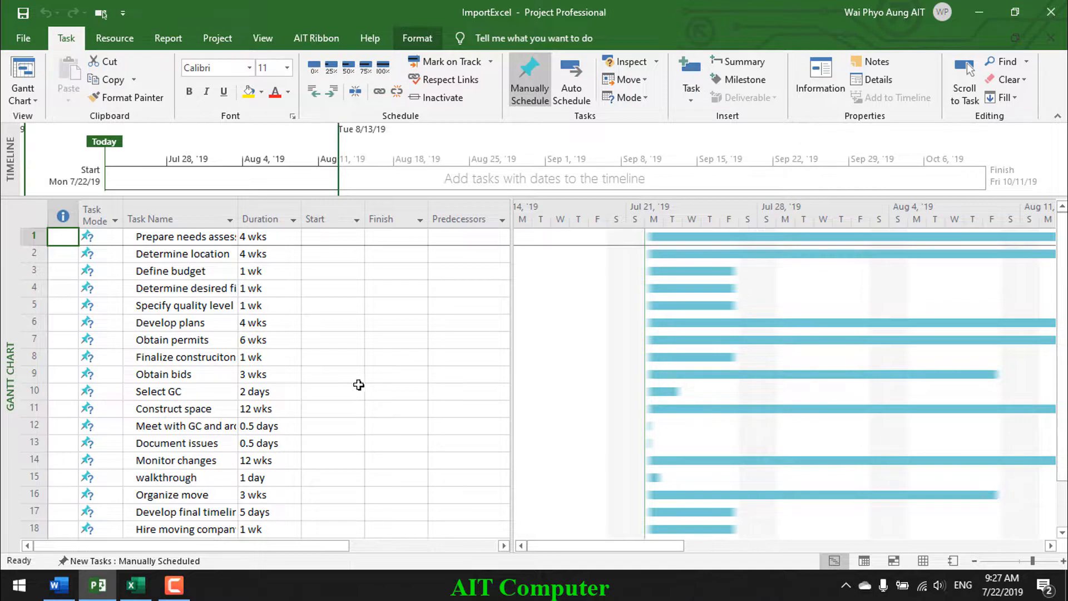
{"action": "scroll", "coordinate": [366, 357], "scroll_direction": "down", "scroll_amount": 2}
{"action": "scroll", "coordinate": [365, 356], "scroll_direction": "up", "scroll_amount": 2}
{"action": "scroll", "coordinate": [365, 356], "scroll_direction": "down", "scroll_amount": 2}
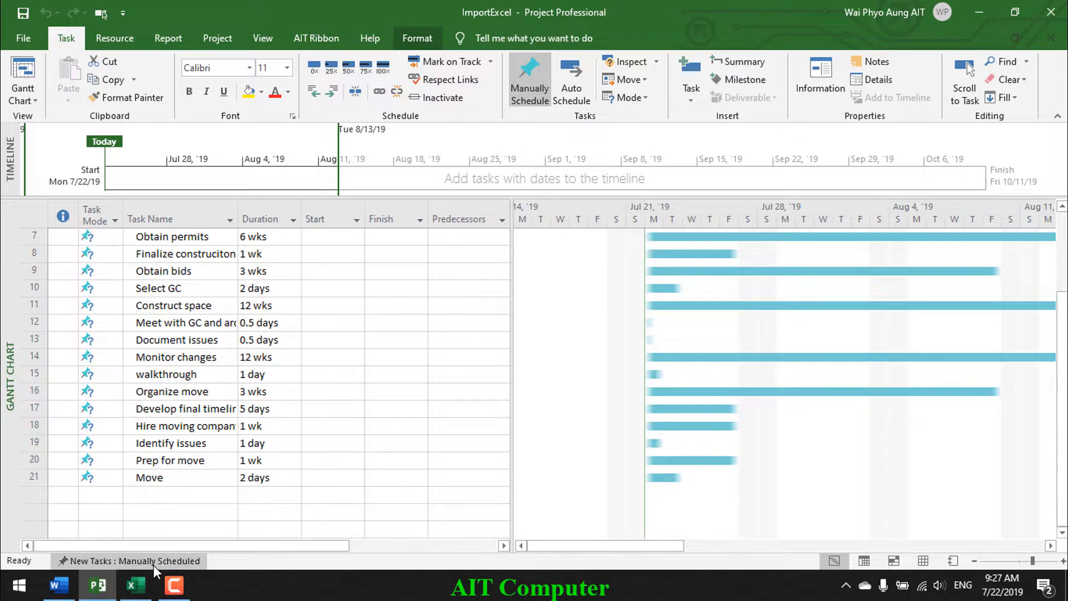
{"action": "scroll", "coordinate": [334, 437], "scroll_direction": "up", "scroll_amount": 2}
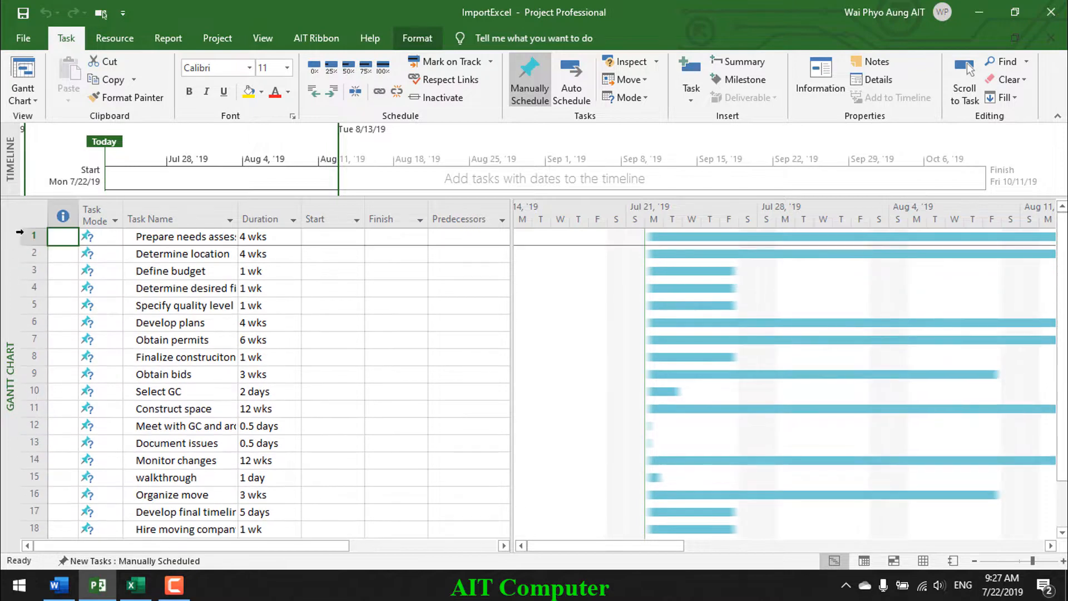
Try switching all imported tasks to Auto Schedule, and undo the change
{"action": "left_click_drag", "start_coordinate": [26, 236], "coordinate": [34, 309]}
{"action": "left_click", "coordinate": [572, 90]}
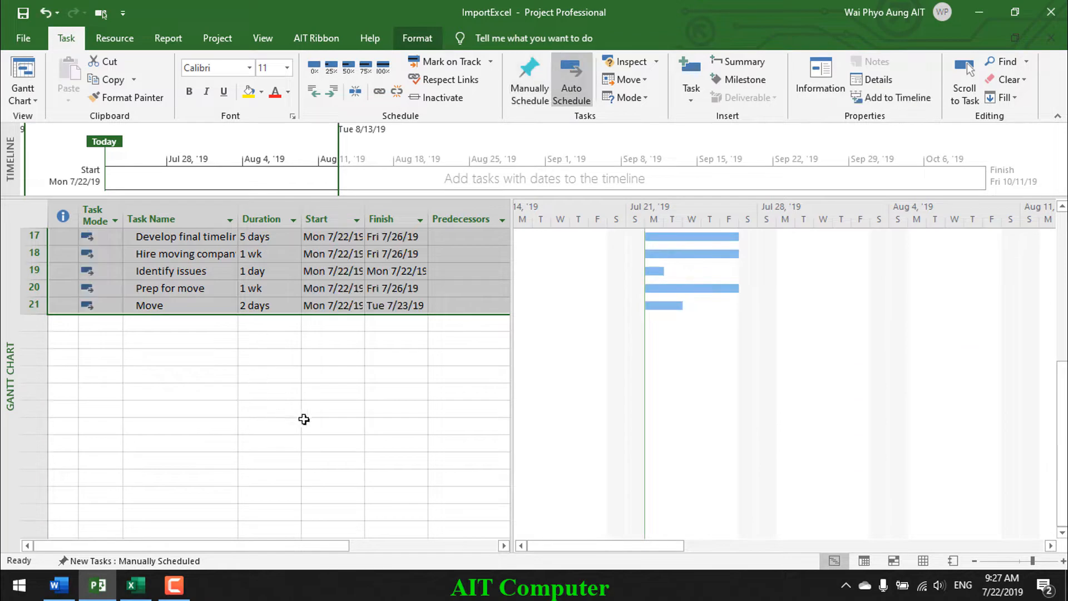
{"action": "scroll", "coordinate": [305, 420], "scroll_direction": "up", "scroll_amount": 5}
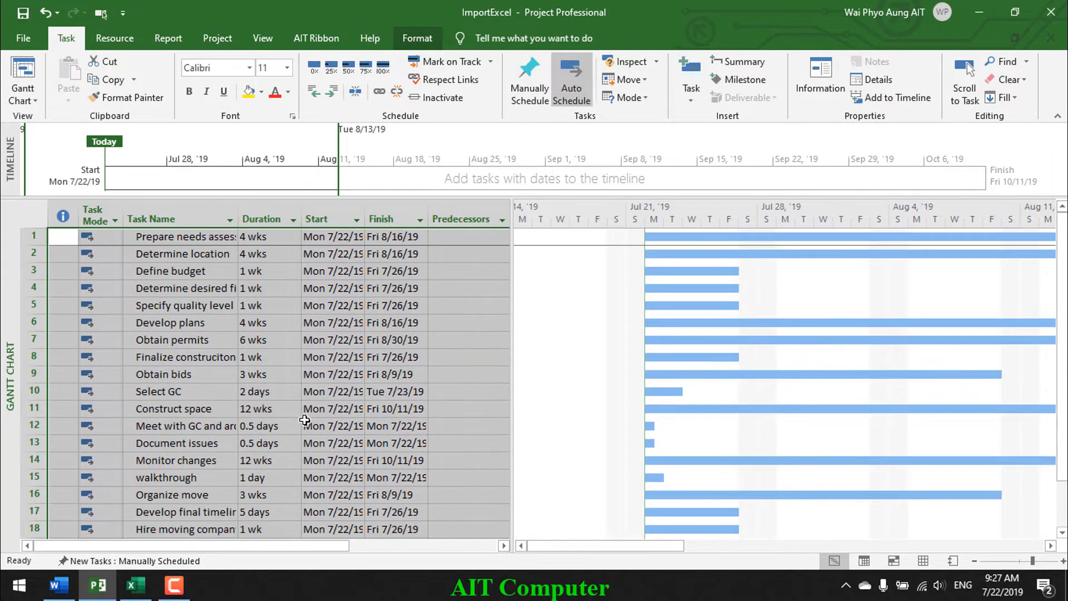
{"action": "key", "text": "ctrl+z"}
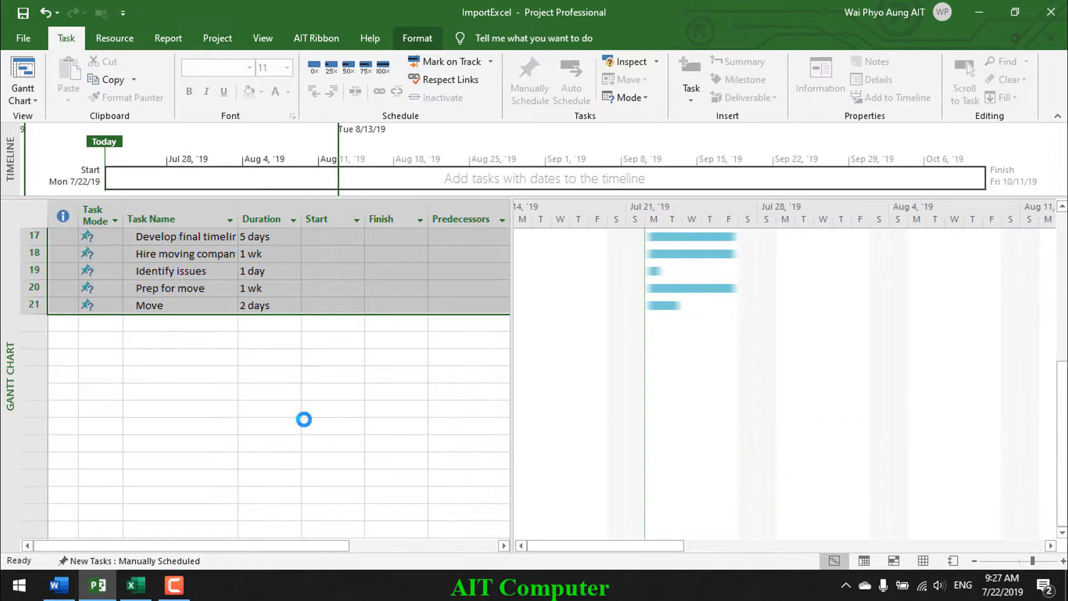
{"action": "scroll", "coordinate": [303, 415], "scroll_direction": "up", "scroll_amount": 5}
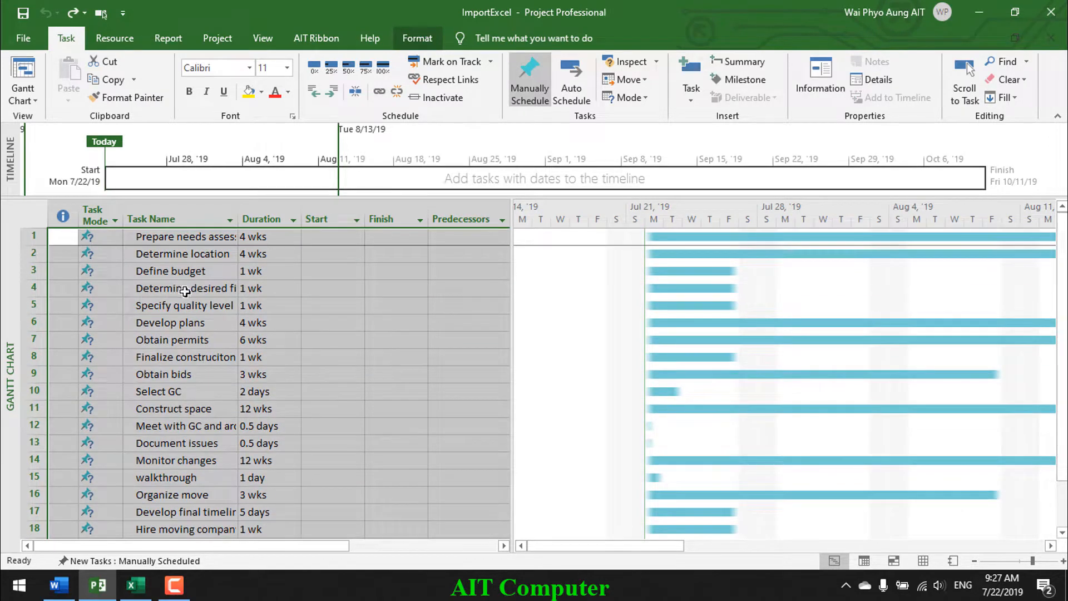
{"action": "left_click", "coordinate": [214, 303]}
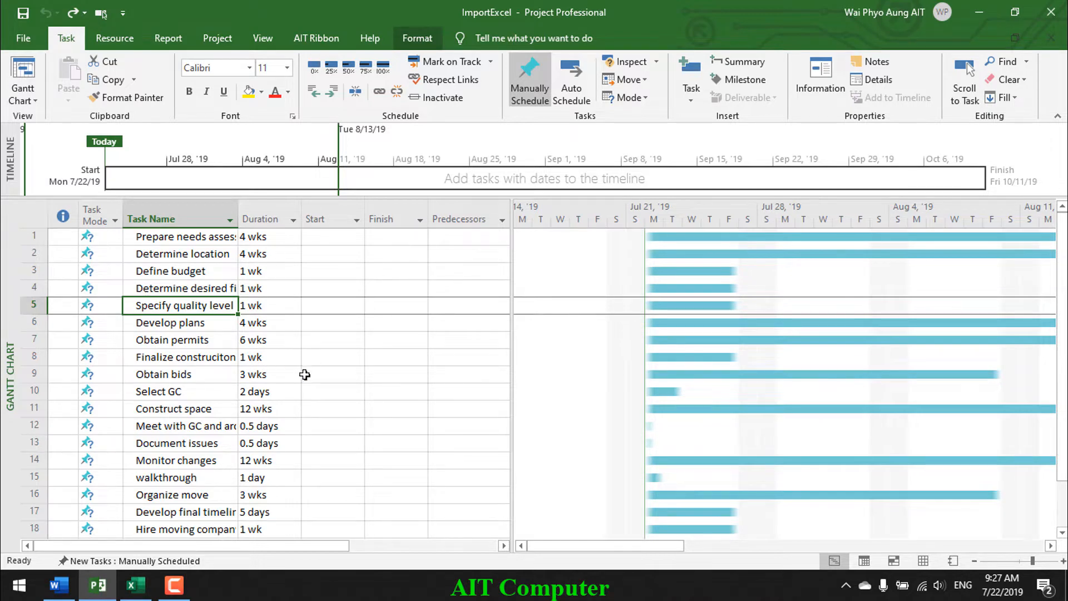
{"action": "scroll", "coordinate": [328, 409], "scroll_direction": "down", "scroll_amount": 2}
{"action": "scroll", "coordinate": [329, 409], "scroll_direction": "up", "scroll_amount": 2}
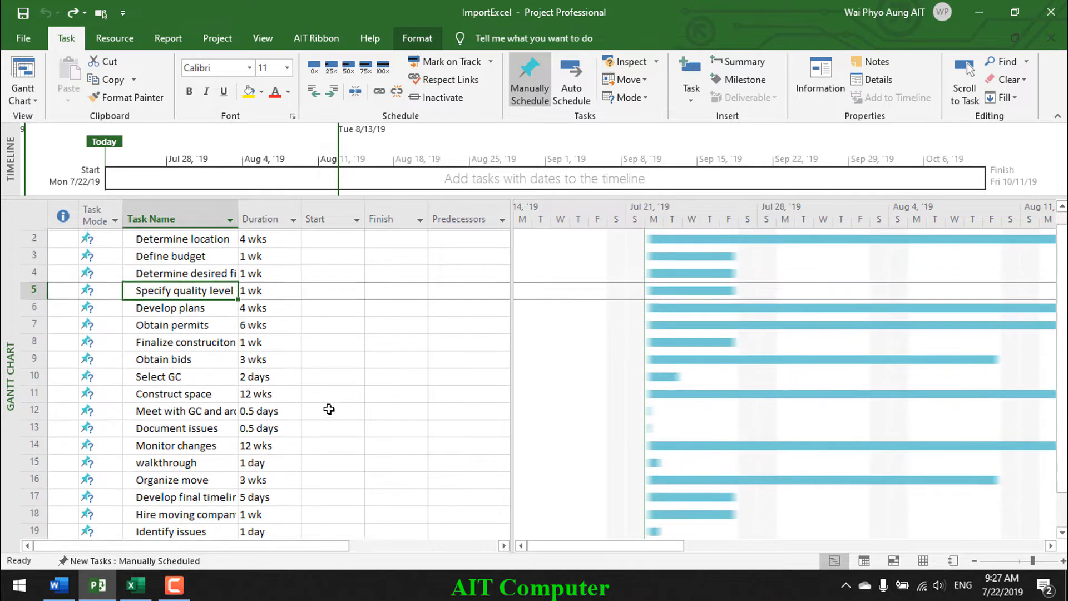
Set the scheduling mode of all imported tasks, from Prepare needs assessment to Move, to Auto Schedule
{"action": "left_click_drag", "start_coordinate": [34, 238], "coordinate": [18, 341]}
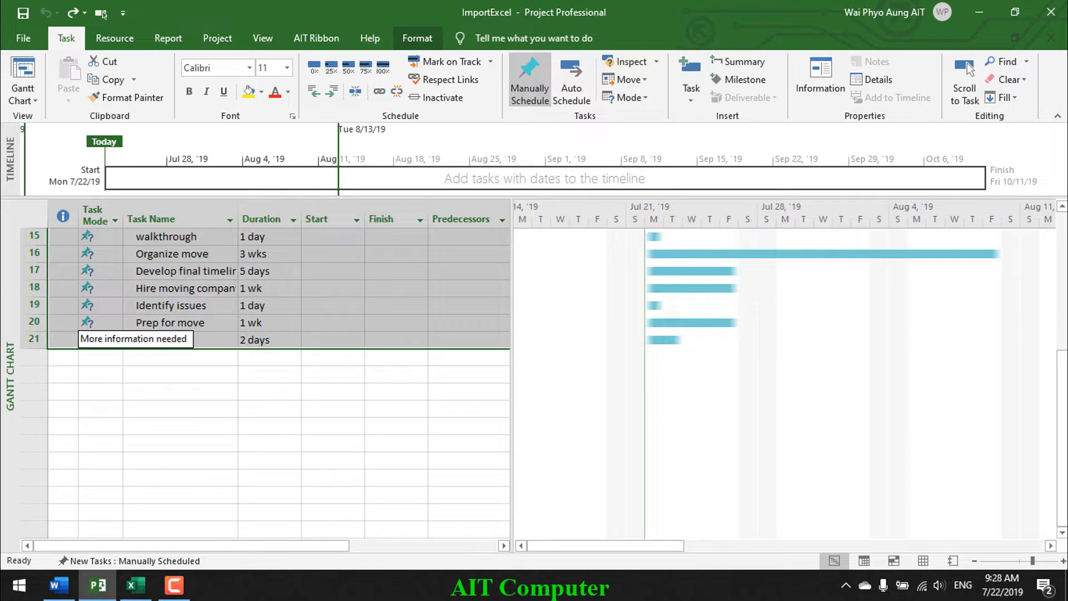
{"action": "left_click", "coordinate": [576, 81]}
{"action": "scroll", "coordinate": [284, 400], "scroll_direction": "up", "scroll_amount": 5}
{"action": "left_click", "coordinate": [93, 257]}
{"action": "left_click", "coordinate": [97, 239]}
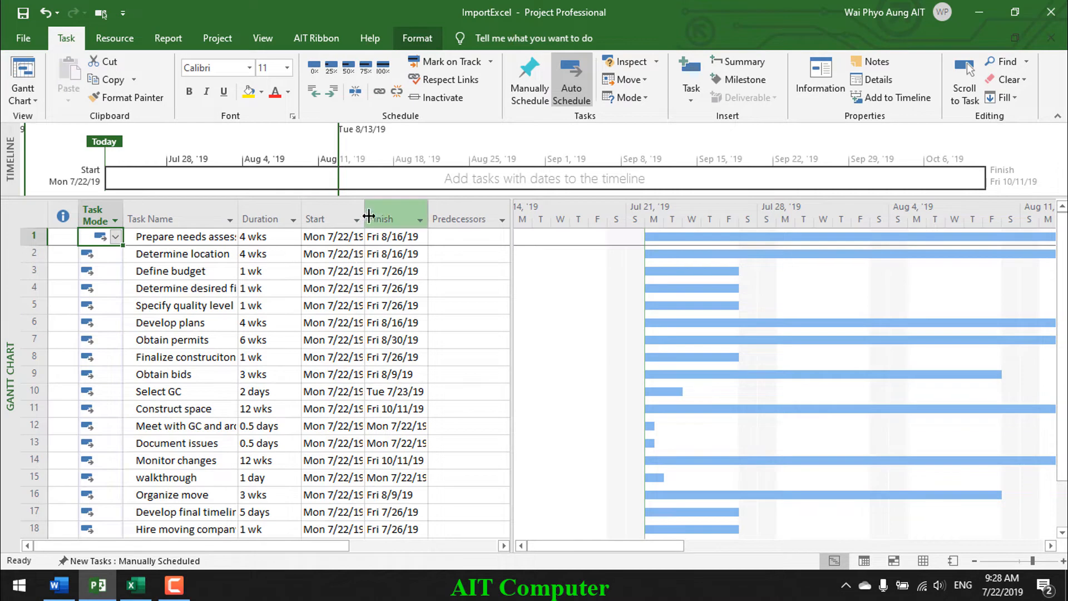
Widen the Start and Finish columns so that their dates fit in full
{"action": "left_click_drag", "start_coordinate": [367, 211], "coordinate": [393, 210]}
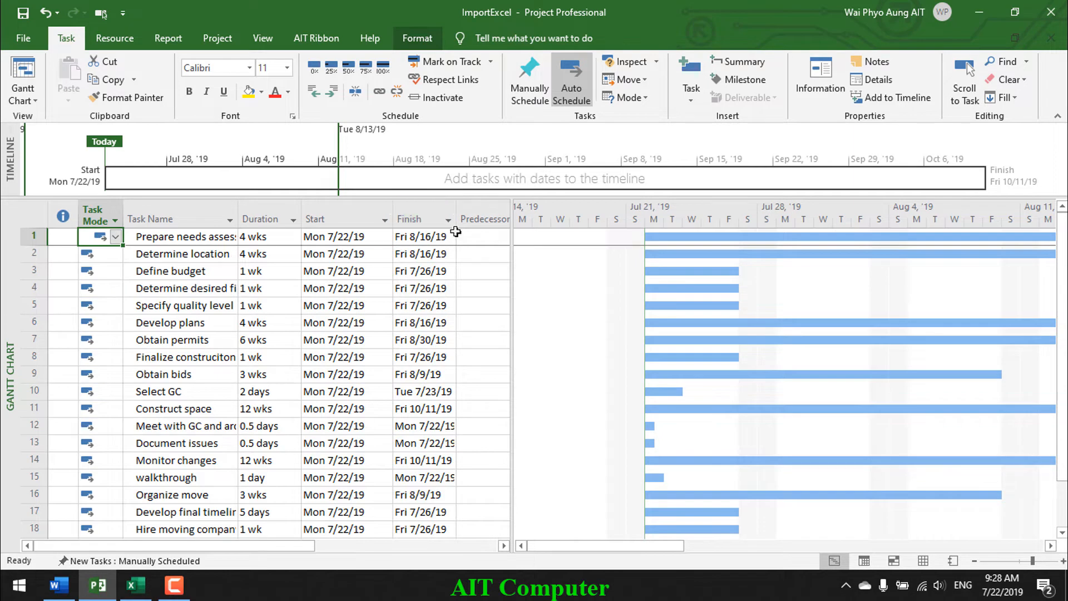
{"action": "left_click_drag", "start_coordinate": [456, 218], "coordinate": [462, 218]}
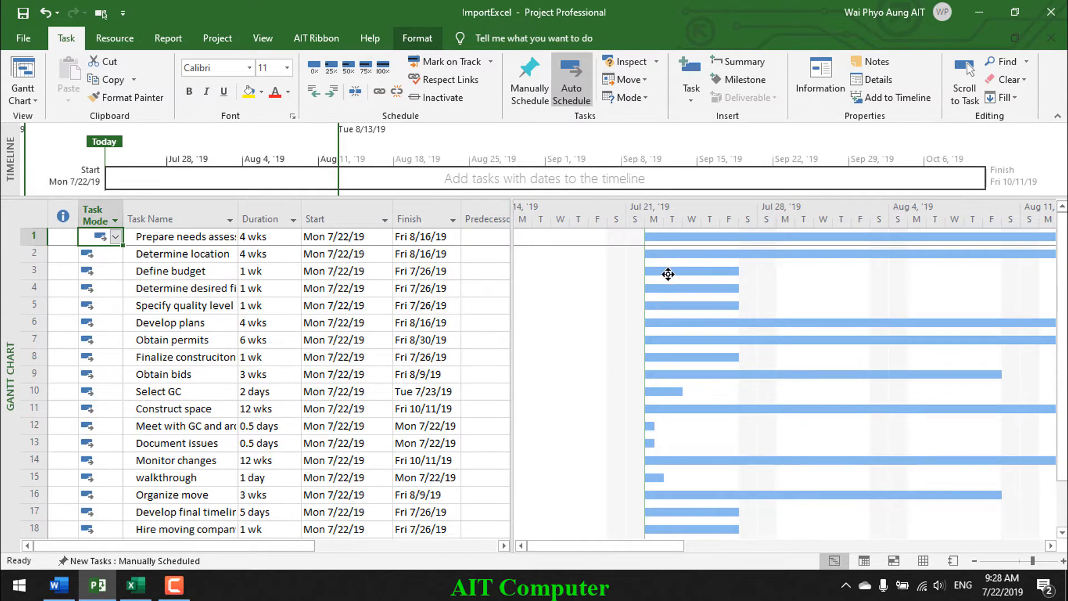
{"action": "left_click_drag", "start_coordinate": [557, 545], "coordinate": [536, 556]}
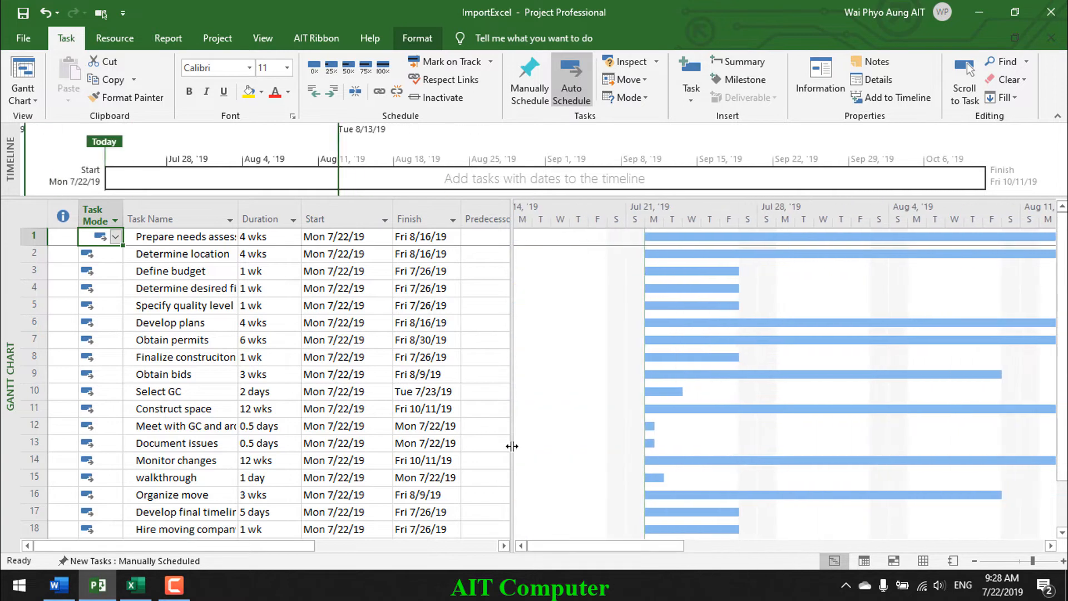